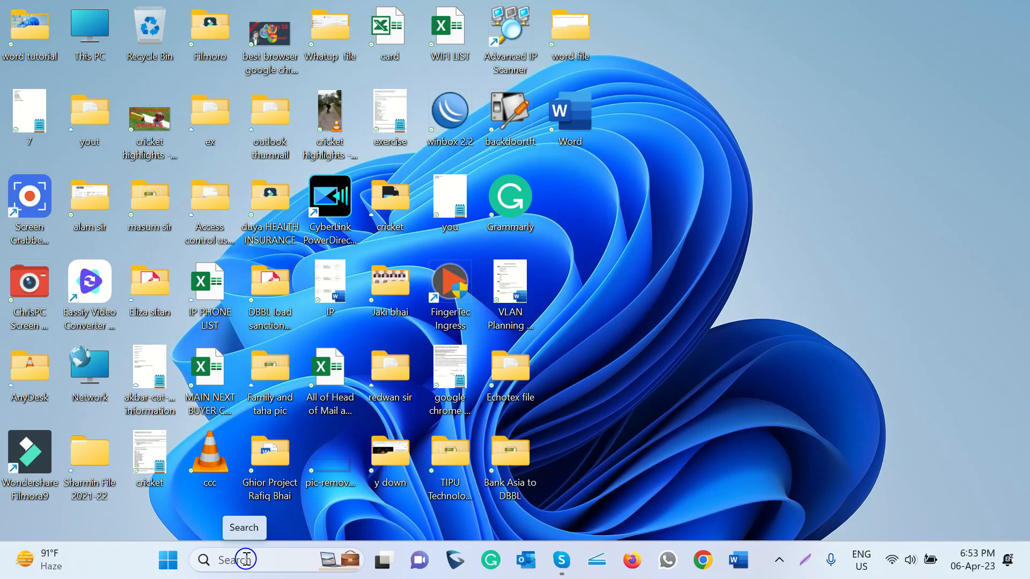
{"action": "left_click", "coordinate": [246, 559]}
{"action": "type", "text": "word"}
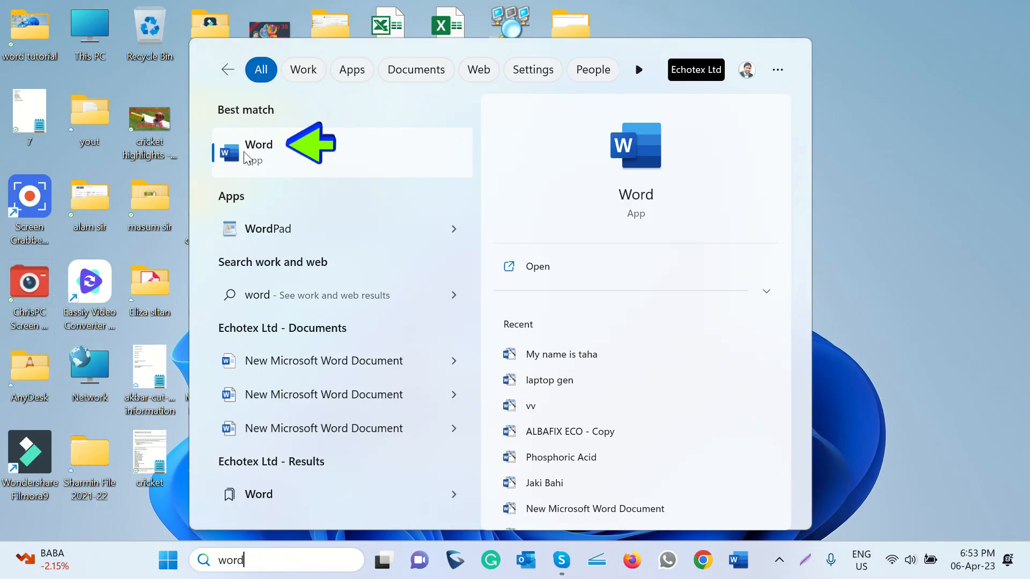
{"action": "left_click", "coordinate": [936, 246]}
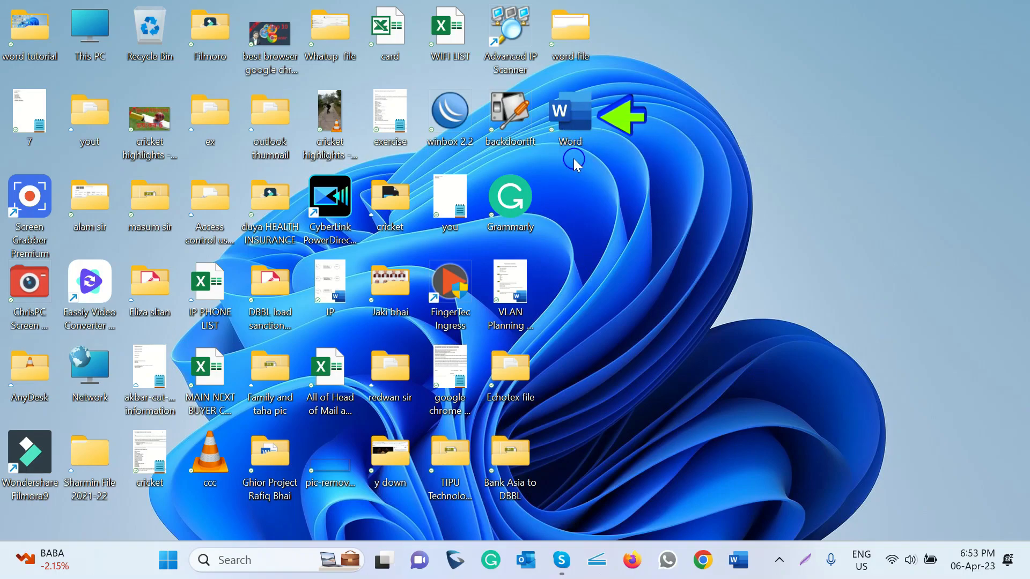
Open Word and create a new blank document
{"action": "left_click", "coordinate": [741, 566]}
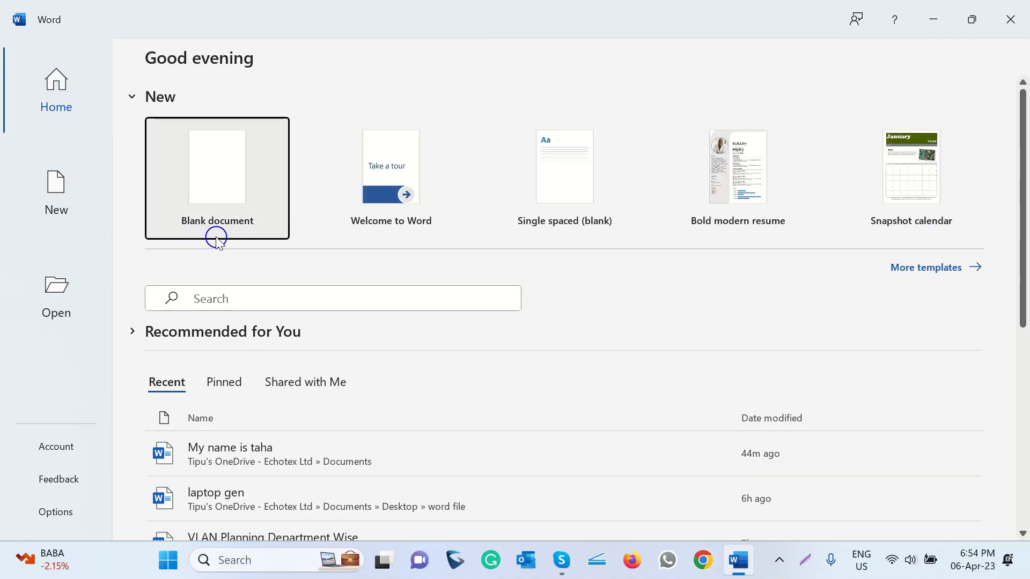
{"action": "left_click", "coordinate": [222, 171]}
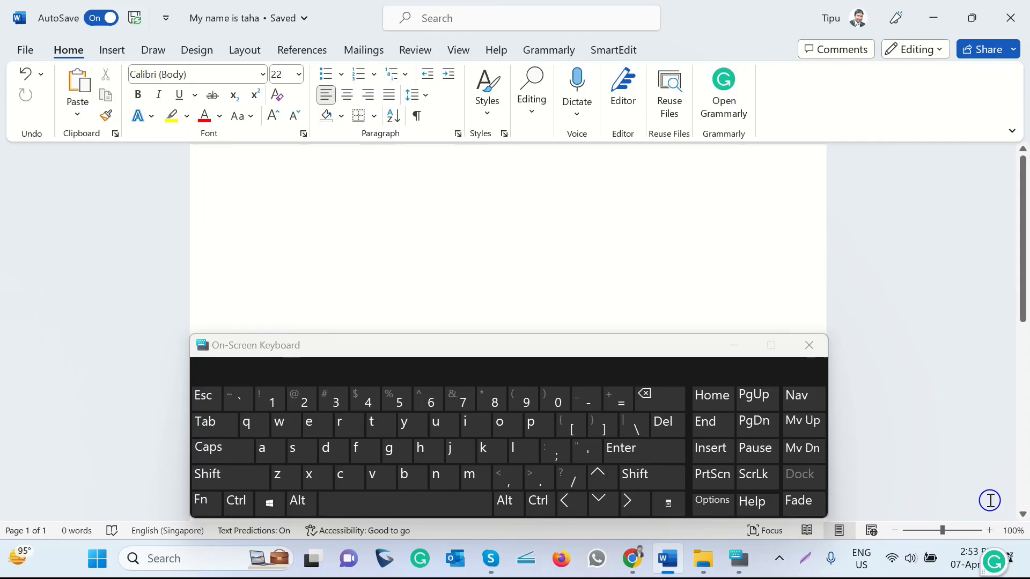
Write the sentence "My name is" followed by the person's first name and a full stop, and start a new paragraph
{"action": "type", "text": "m"}
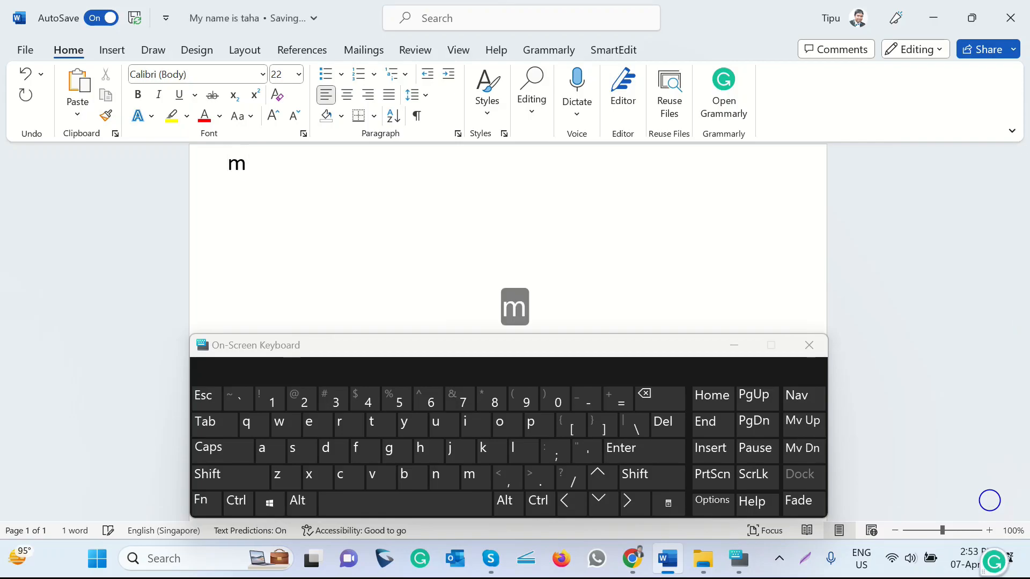
{"action": "type", "text": "y"}
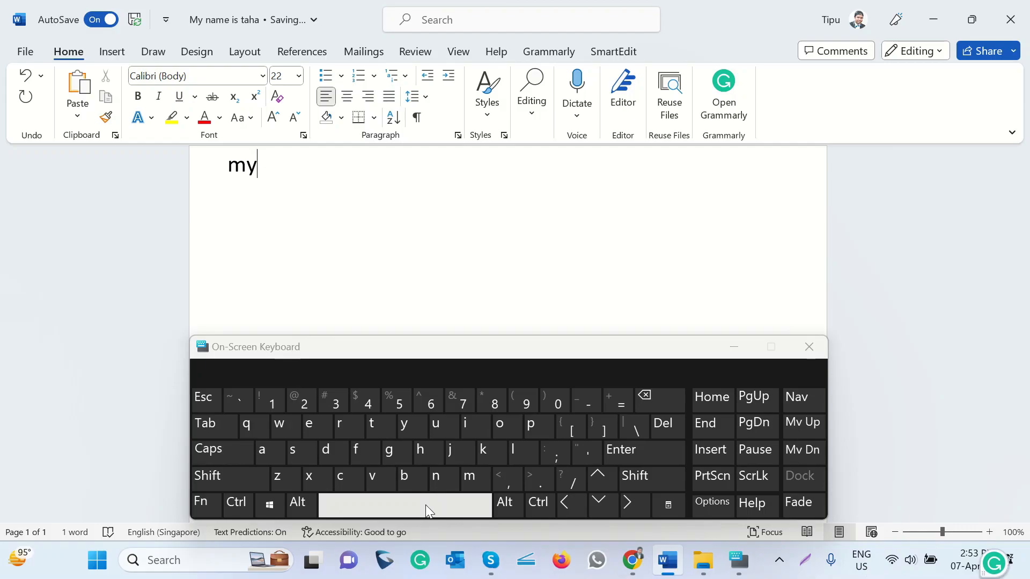
{"action": "left_click", "coordinate": [426, 504]}
{"action": "type", "text": "name"}
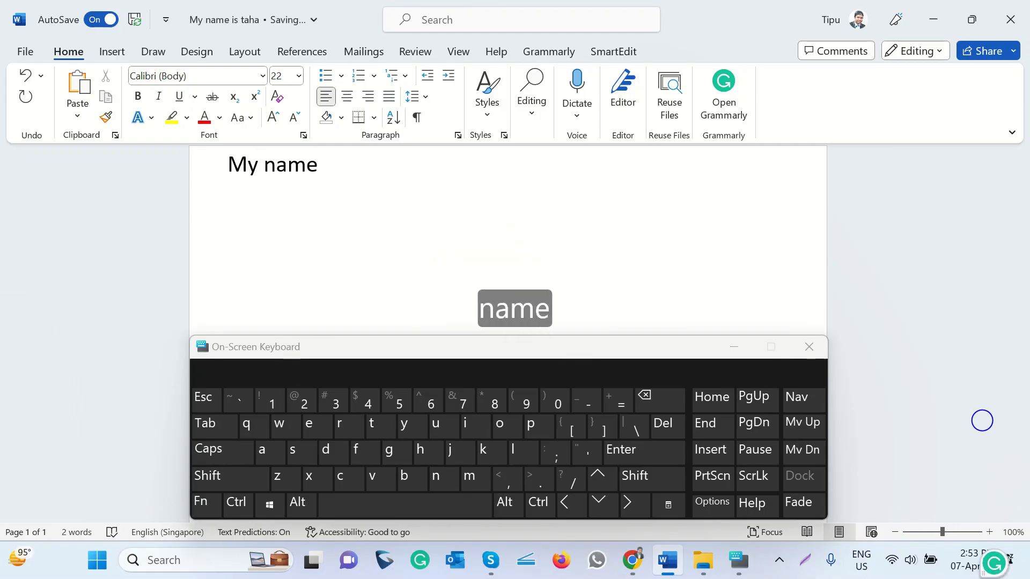
{"action": "left_click", "coordinate": [462, 503]}
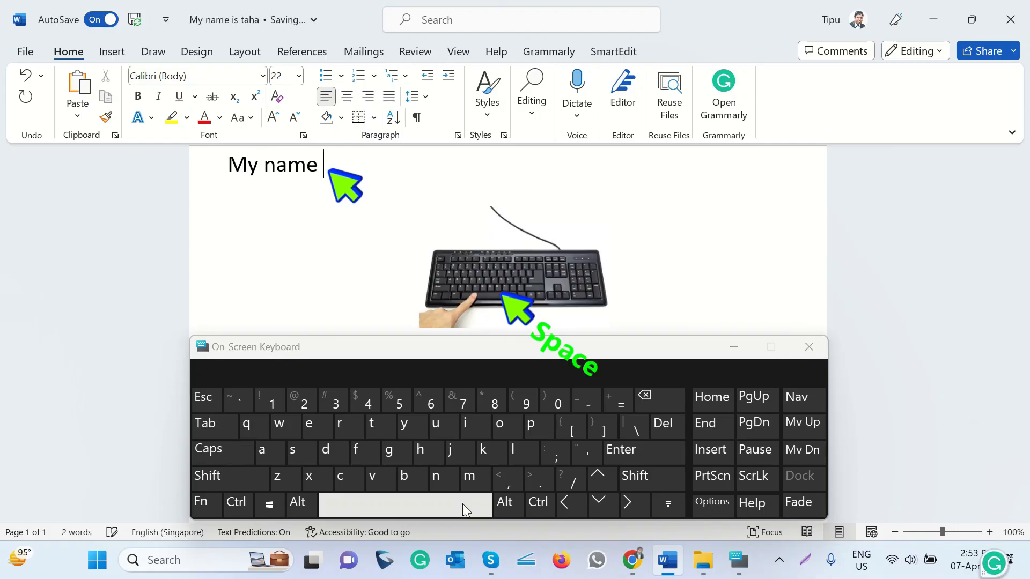
{"action": "type", "text": "is"}
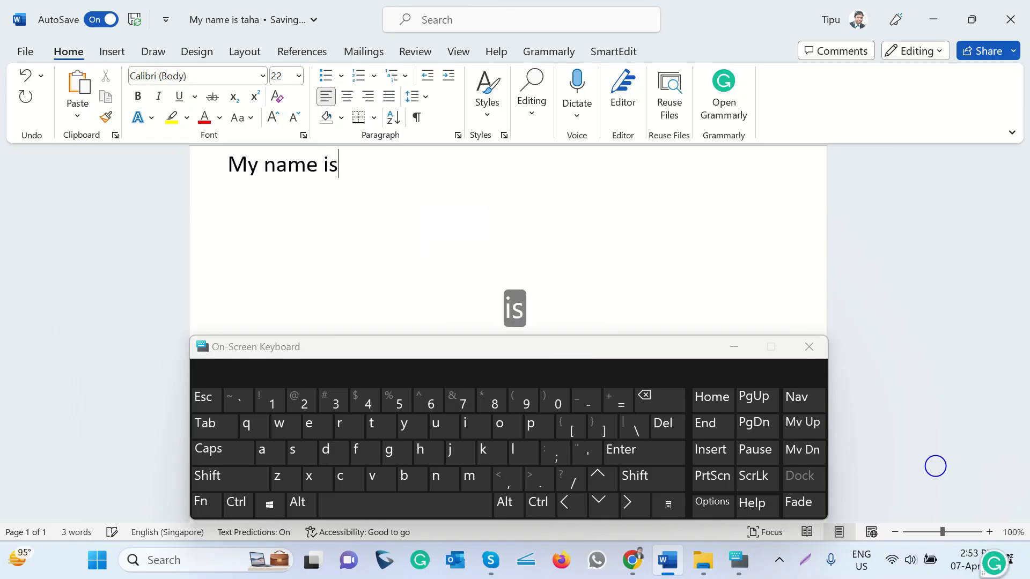
{"action": "left_click", "coordinate": [437, 504]}
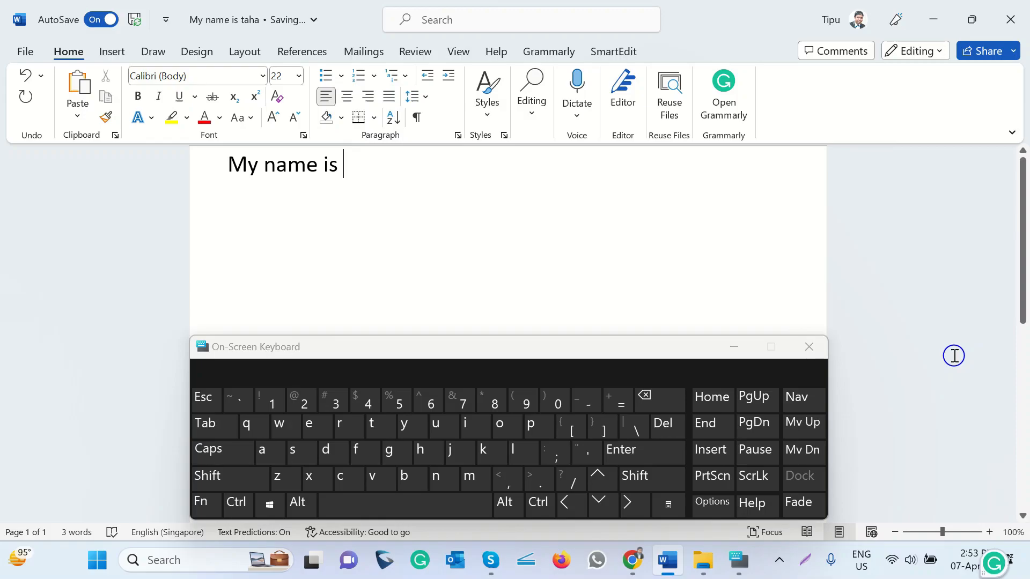
{"action": "type", "text": "ta"}
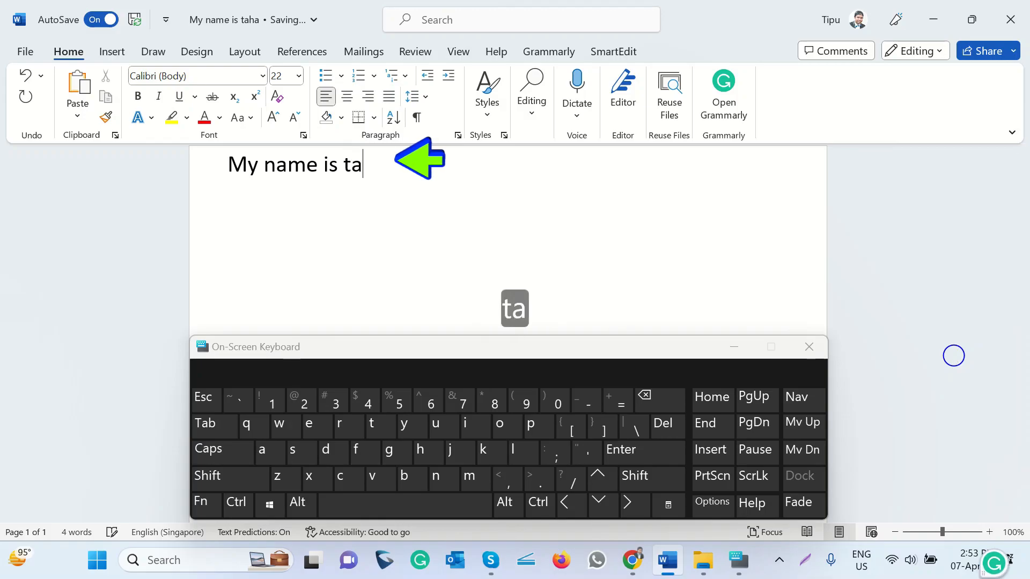
{"action": "type", "text": "ha."}
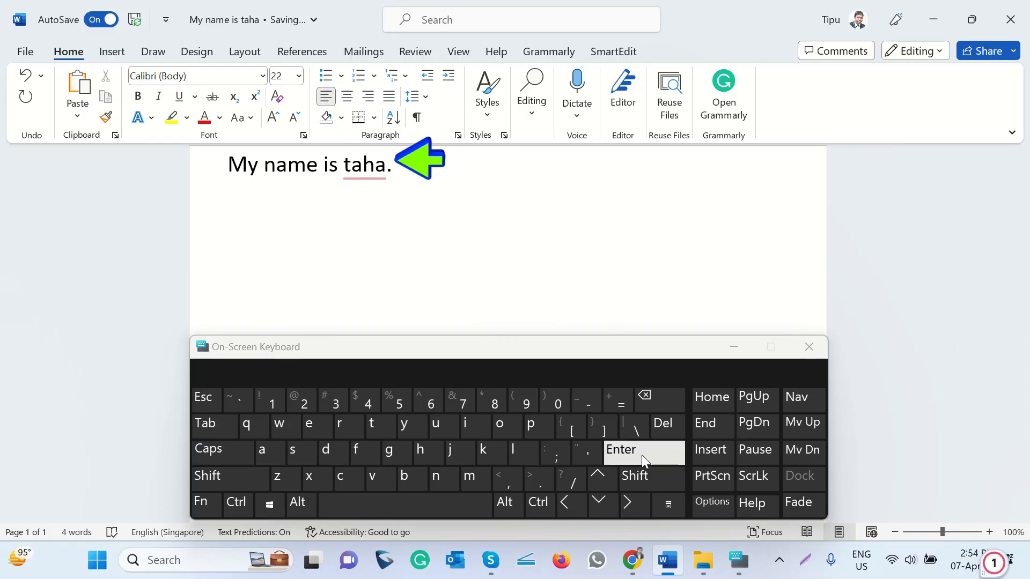
{"action": "left_click", "coordinate": [641, 454]}
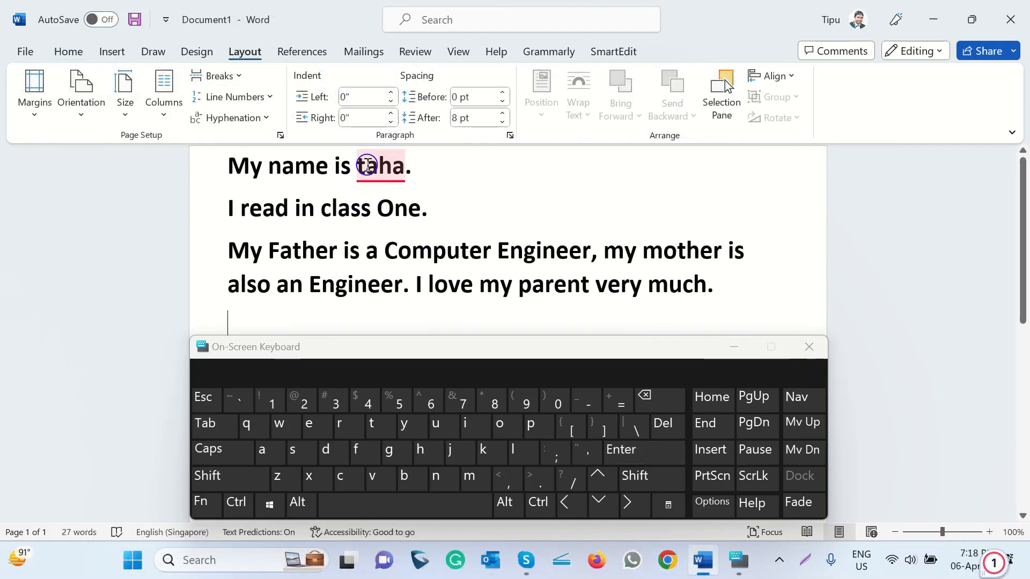
Replace the lowercase first letter of the name in the first sentence with a capital T
{"action": "mouse_move", "coordinate": [368, 165]}
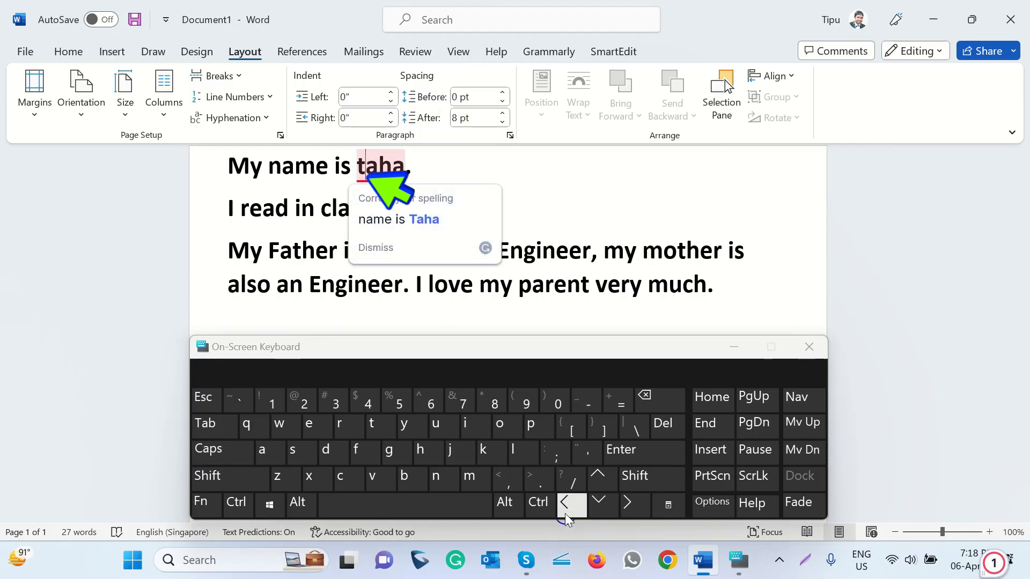
{"action": "left_click", "coordinate": [661, 400]}
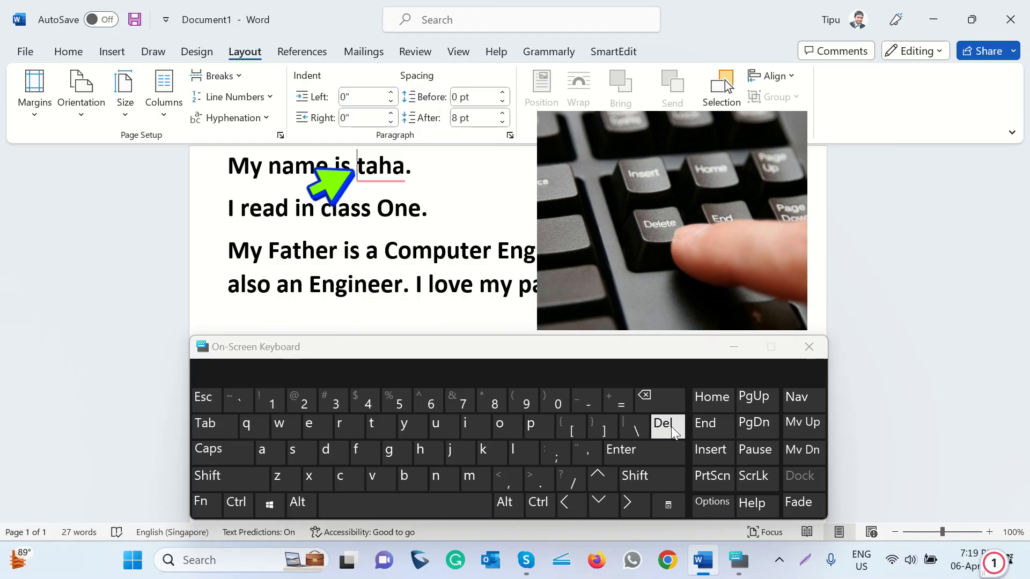
{"action": "left_click", "coordinate": [671, 426]}
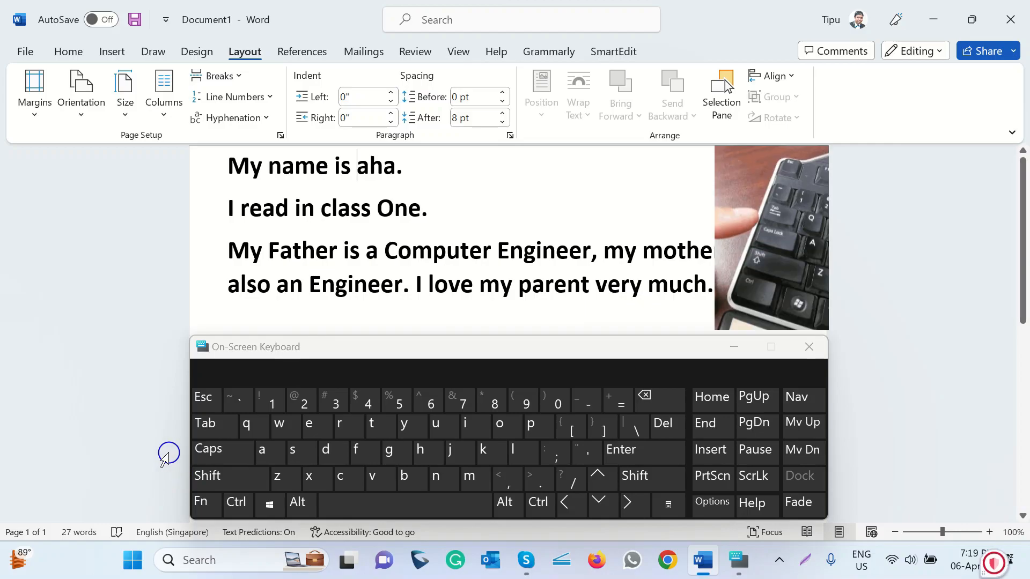
{"action": "left_click", "coordinate": [233, 456]}
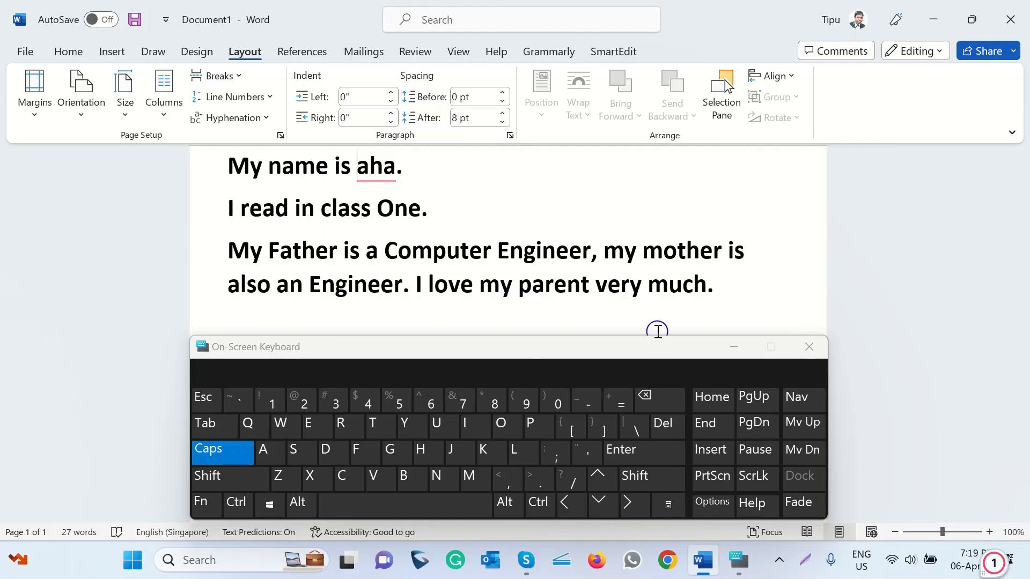
{"action": "type", "text": "T"}
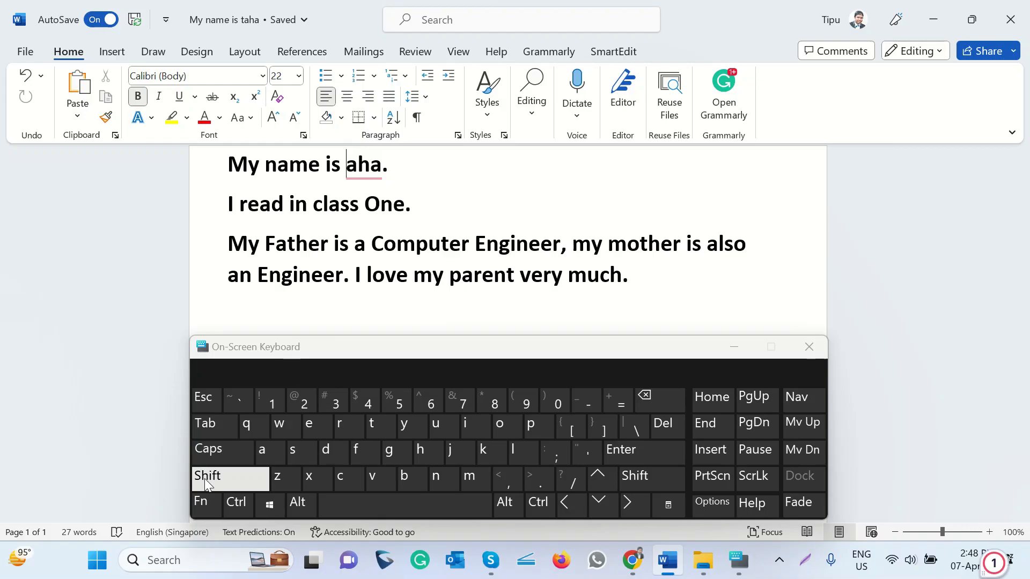
{"action": "left_click", "coordinate": [206, 481]}
{"action": "type", "text": "T"}
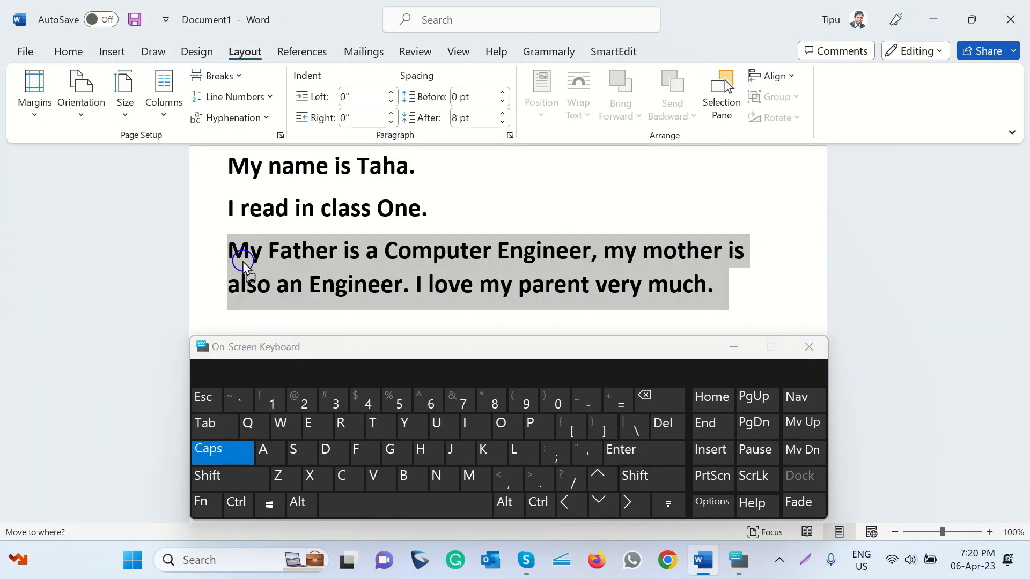
Erase the third paragraph, beginning "My Father is a Computer Engineer", character by character forward from its start
{"action": "left_click_drag", "start_coordinate": [243, 266], "coordinate": [719, 303]}
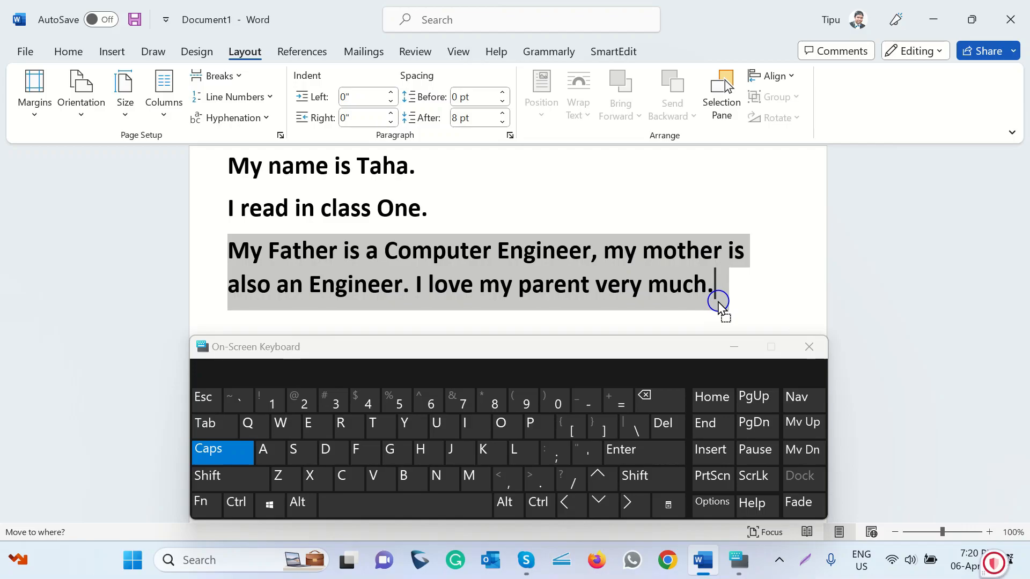
{"action": "left_click_drag", "start_coordinate": [719, 303], "coordinate": [717, 299]}
{"action": "left_click", "coordinate": [228, 251]}
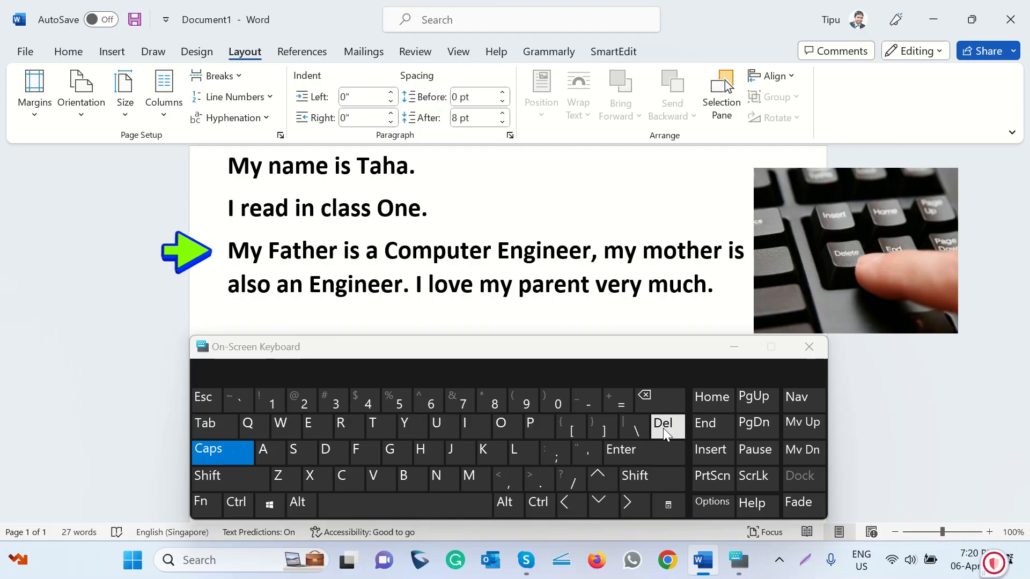
{"action": "key", "text": "Delete"}
{"action": "key", "text": "Delete"}
{"action": "key", "text": "Delete"}
{"action": "key", "text": "Delete"}
{"action": "key", "text": "Delete"}
{"action": "key", "text": "Delete"}
{"action": "key", "text": "Delete"}
{"action": "key", "text": "Delete"}
{"action": "key", "text": "Delete"}
{"action": "key", "text": "Delete"}
{"action": "key", "text": "Delete"}
{"action": "key", "text": "Delete"}
{"action": "key", "text": "Delete"}
{"action": "key", "text": "Delete"}
{"action": "key", "text": "Delete"}
{"action": "key", "text": "Delete"}
{"action": "key", "text": "Delete"}
{"action": "key", "text": "Delete"}
{"action": "key", "text": "Delete"}
{"action": "key", "text": "Delete"}
{"action": "key", "text": "Delete"}
{"action": "key", "text": "Delete"}
{"action": "key", "text": "Delete"}
{"action": "key", "text": "Delete"}
{"action": "key", "text": "Delete"}
{"action": "key", "text": "Delete"}
{"action": "key", "text": "Delete"}
{"action": "key", "text": "Delete"}
{"action": "key", "text": "Delete"}
{"action": "key", "text": "Delete"}
{"action": "key", "text": "Delete"}
{"action": "key", "text": "Delete"}
{"action": "key", "text": "Delete"}
{"action": "key", "text": "Delete"}
{"action": "key", "text": "Delete"}
{"action": "key", "text": "Delete"}
{"action": "key", "text": "Delete"}
{"action": "key", "text": "Delete"}
{"action": "key", "text": "Delete"}
{"action": "key", "text": "Delete"}
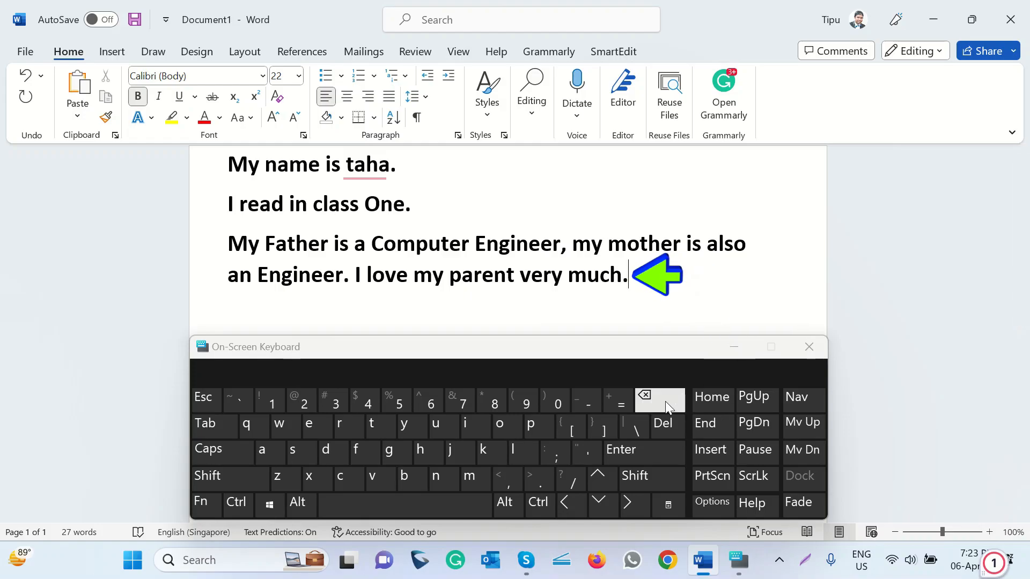
Erase the paragraph about the father and mother character by character backward from its end, leaving the first two sentences
{"action": "key", "text": "BackSpace"}
{"action": "key", "text": "BackSpace"}
{"action": "key", "text": "BackSpace"}
{"action": "key", "text": "BackSpace"}
{"action": "key", "text": "BackSpace"}
{"action": "key", "text": "BackSpace"}
{"action": "key", "text": "BackSpace"}
{"action": "key", "text": "BackSpace"}
{"action": "key", "text": "BackSpace"}
{"action": "key", "text": "BackSpace"}
{"action": "key", "text": "BackSpace"}
{"action": "key", "text": "BackSpace"}
{"action": "key", "text": "BackSpace"}
{"action": "key", "text": "BackSpace"}
{"action": "key", "text": "BackSpace"}
{"action": "key", "text": "BackSpace"}
{"action": "key", "text": "BackSpace"}
{"action": "key", "text": "BackSpace"}
{"action": "key", "text": "BackSpace"}
{"action": "key", "text": "BackSpace"}
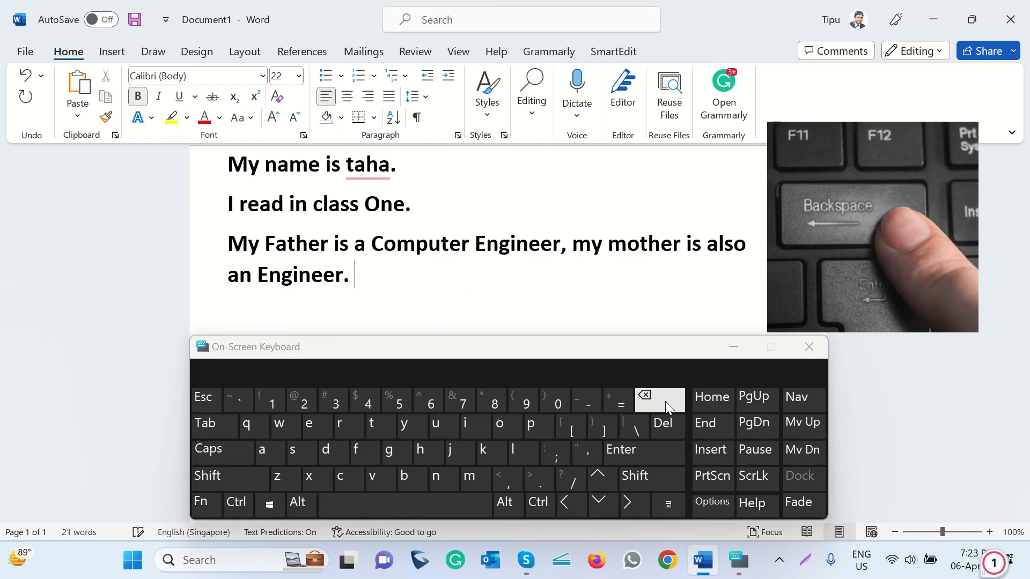
{"action": "key", "text": "BackSpace"}
{"action": "key", "text": "BackSpace"}
{"action": "key", "text": "BackSpace"}
{"action": "key", "text": "BackSpace"}
{"action": "key", "text": "BackSpace"}
{"action": "key", "text": "BackSpace"}
{"action": "key", "text": "BackSpace"}
{"action": "key", "text": "BackSpace"}
{"action": "key", "text": "BackSpace"}
{"action": "key", "text": "BackSpace"}
{"action": "key", "text": "BackSpace"}
{"action": "key", "text": "BackSpace"}
{"action": "key", "text": "BackSpace"}
{"action": "key", "text": "BackSpace"}
{"action": "key", "text": "BackSpace"}
{"action": "key", "text": "BackSpace"}
{"action": "key", "text": "BackSpace"}
{"action": "key", "text": "BackSpace"}
{"action": "key", "text": "BackSpace"}
{"action": "key", "text": "BackSpace"}
{"action": "key", "text": "BackSpace"}
{"action": "key", "text": "BackSpace"}
{"action": "key", "text": "BackSpace"}
{"action": "key", "text": "BackSpace"}
{"action": "key", "text": "BackSpace"}
{"action": "key", "text": "BackSpace"}
{"action": "key", "text": "BackSpace"}
{"action": "key", "text": "BackSpace"}
{"action": "key", "text": "BackSpace"}
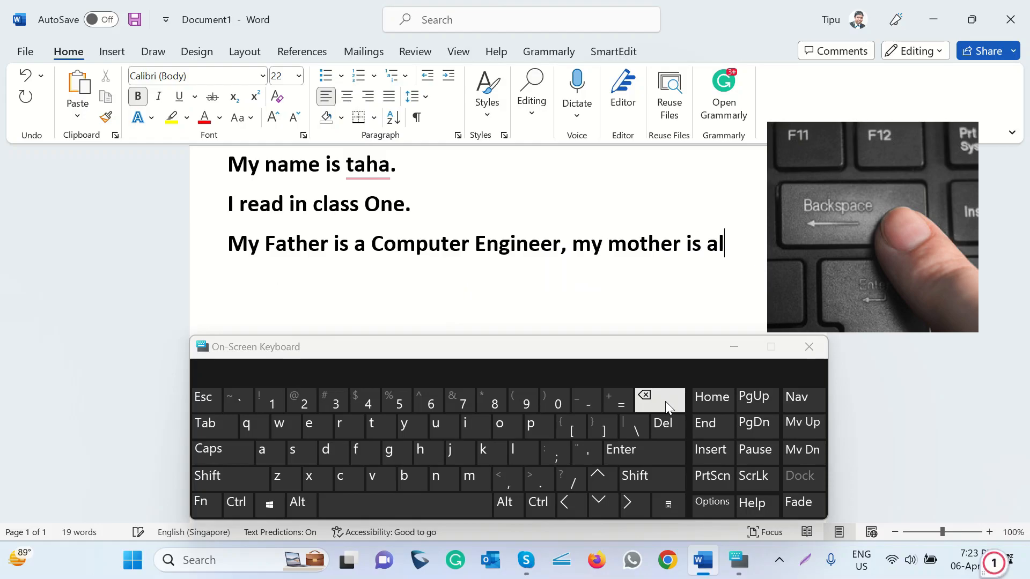
{"action": "key", "text": "BackSpace"}
{"action": "key", "text": "BackSpace"}
{"action": "key", "text": "BackSpace"}
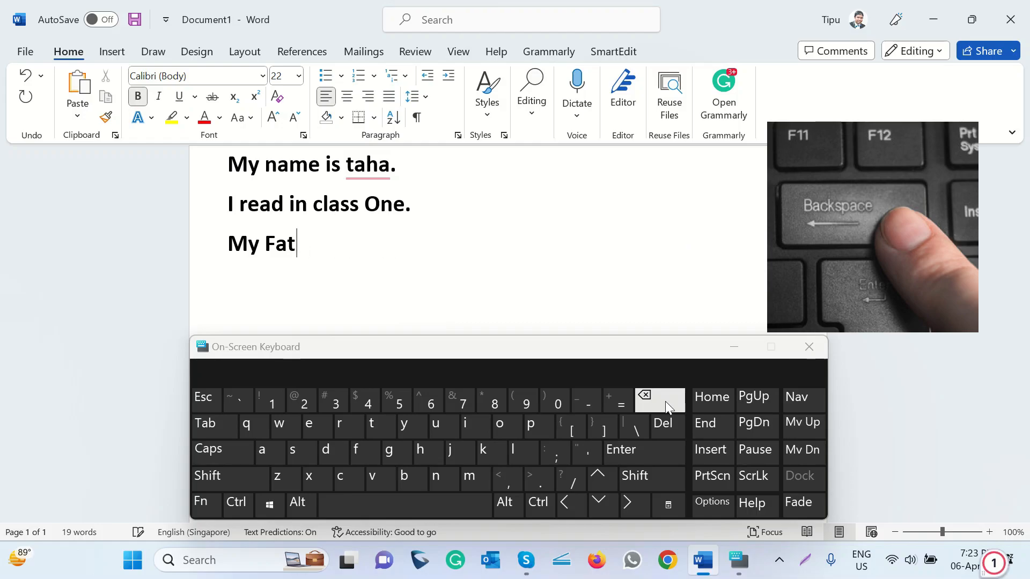
{"action": "key", "text": "BackSpace"}
{"action": "key", "text": "BackSpace"}
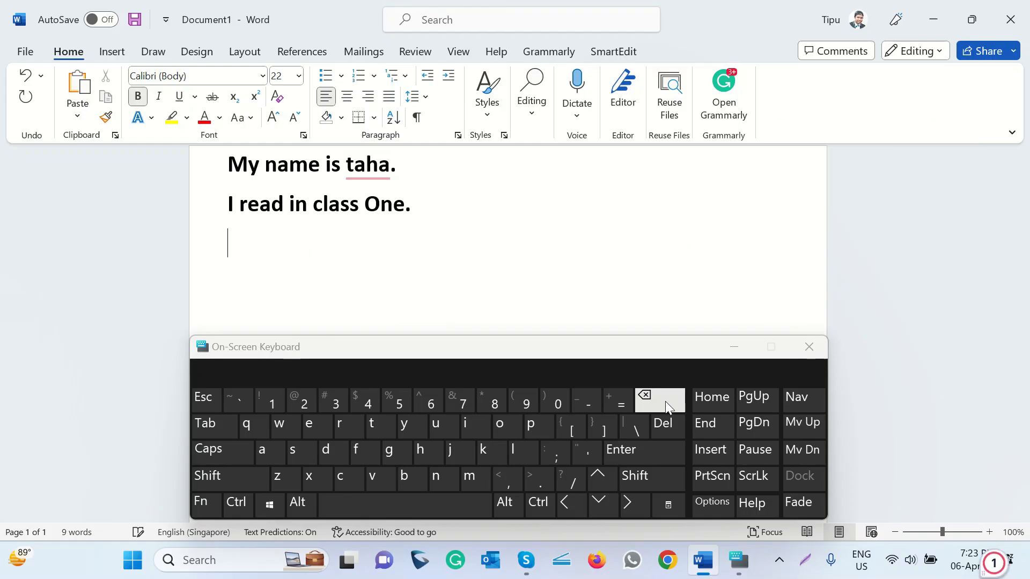